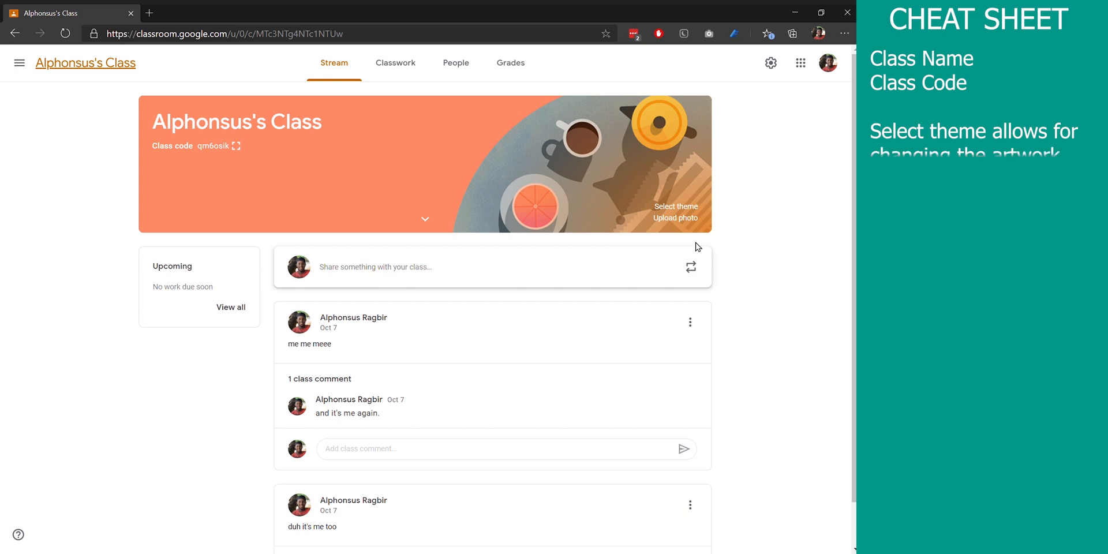
Apply the blue graduation-cap theme from the General gallery and expand the class details under the banner
{"action": "left_click", "coordinate": [689, 207]}
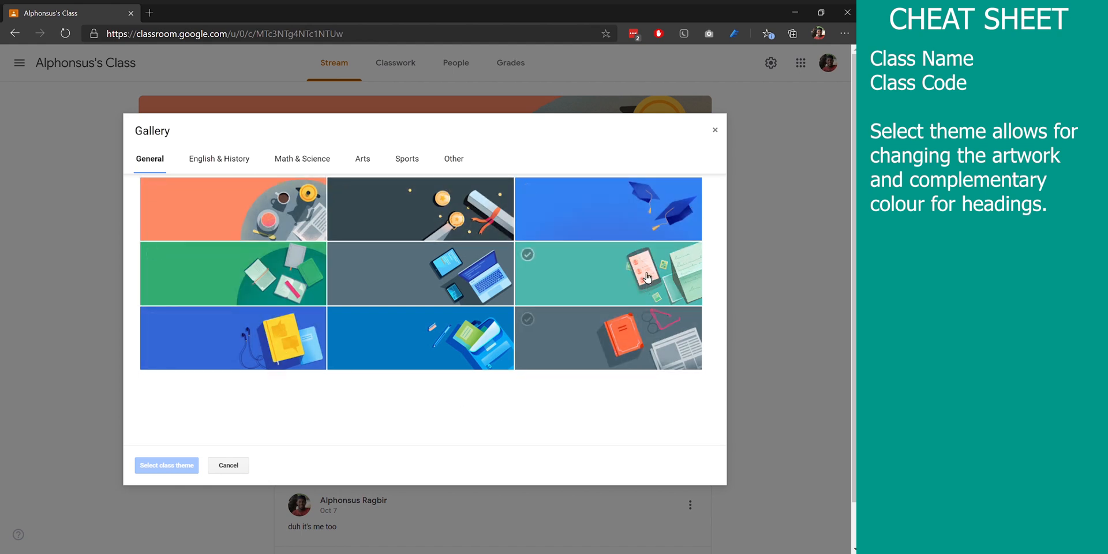
{"action": "left_click", "coordinate": [656, 225]}
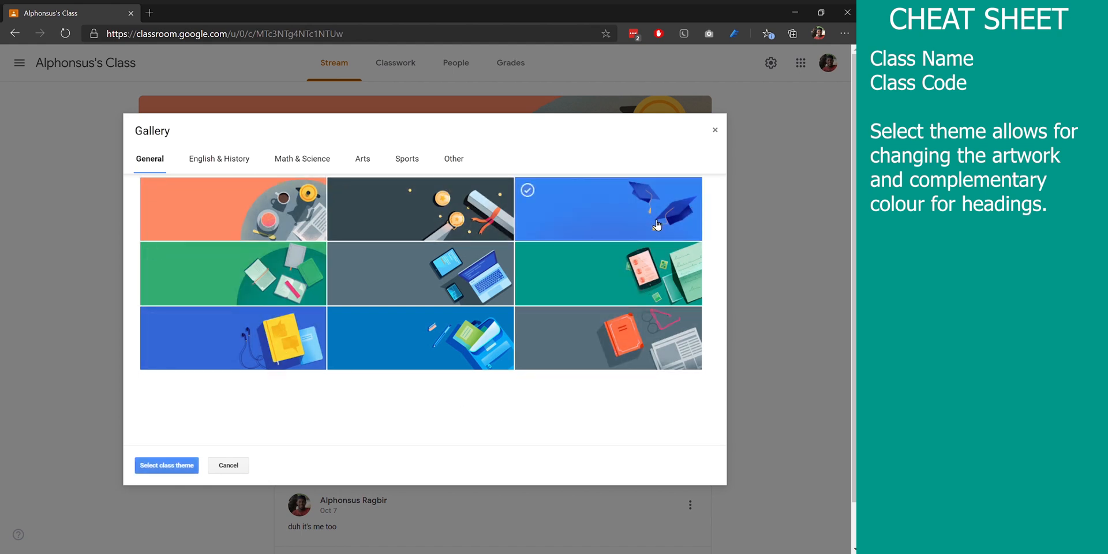
{"action": "left_click", "coordinate": [151, 465]}
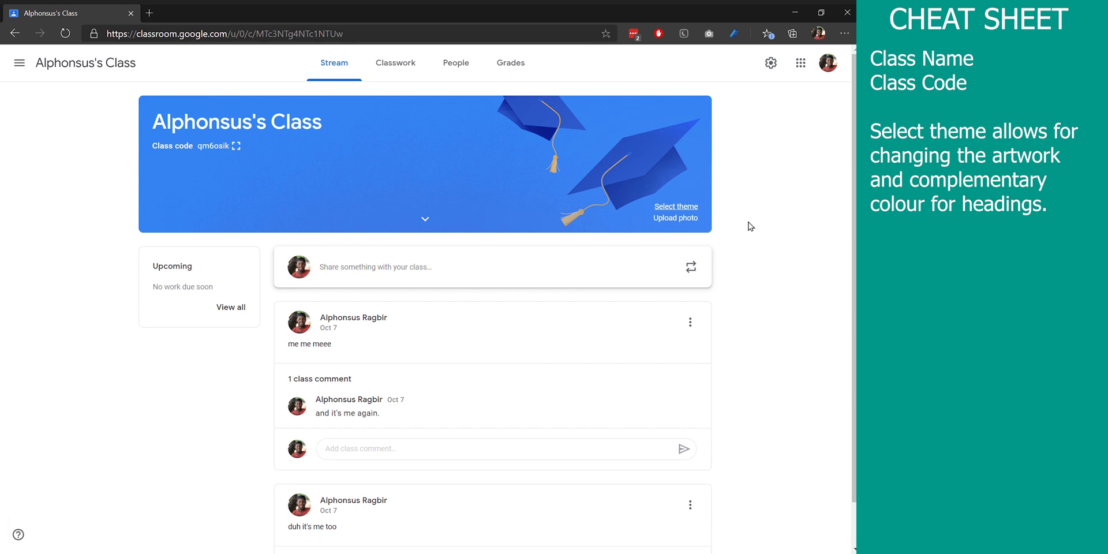
{"action": "left_click", "coordinate": [430, 214]}
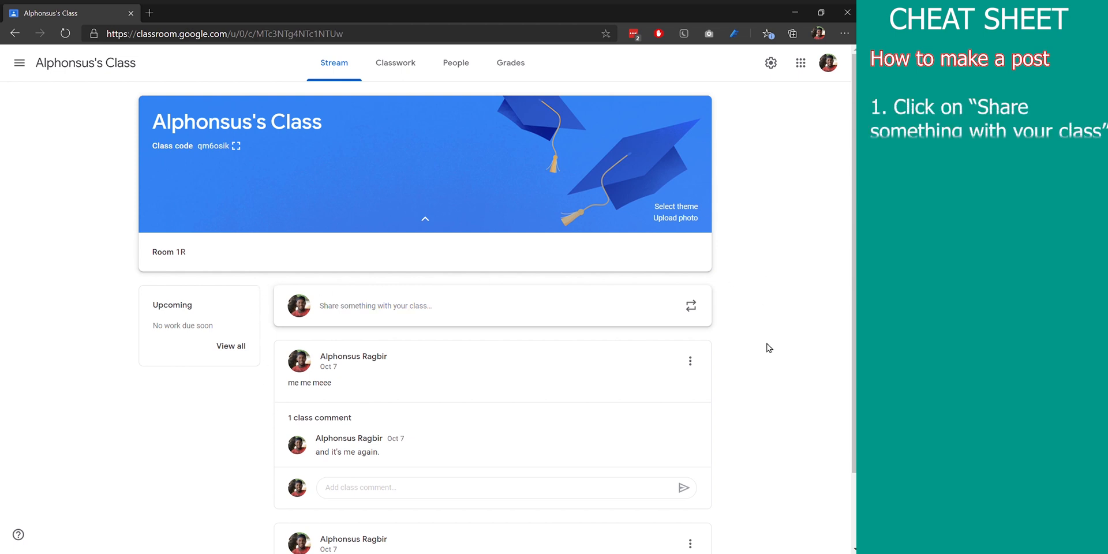
Start a new stream announcement for all students with the text "Welcome to the class!"
{"action": "left_click", "coordinate": [376, 313]}
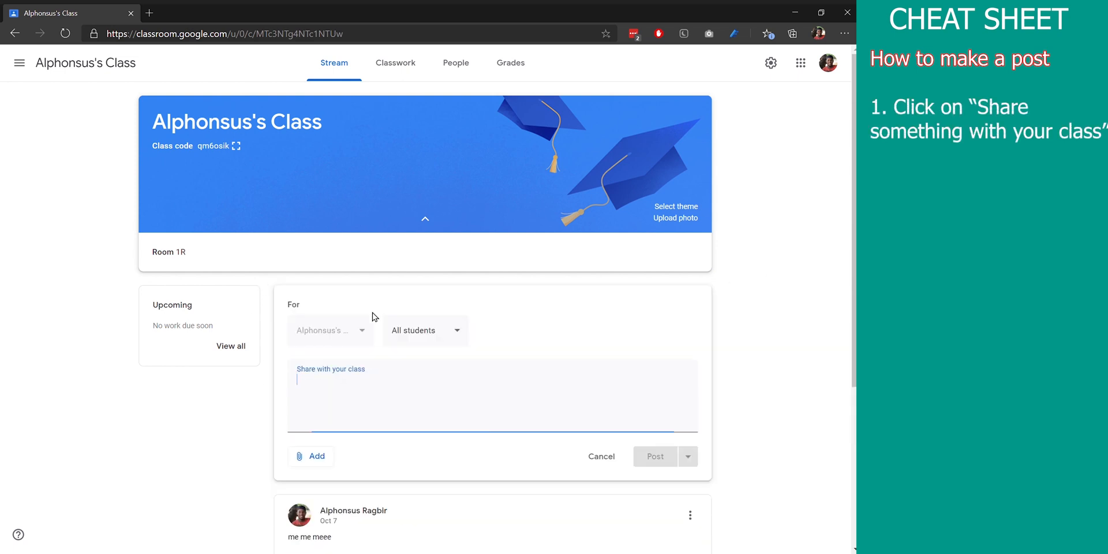
{"action": "type", "text": "We"}
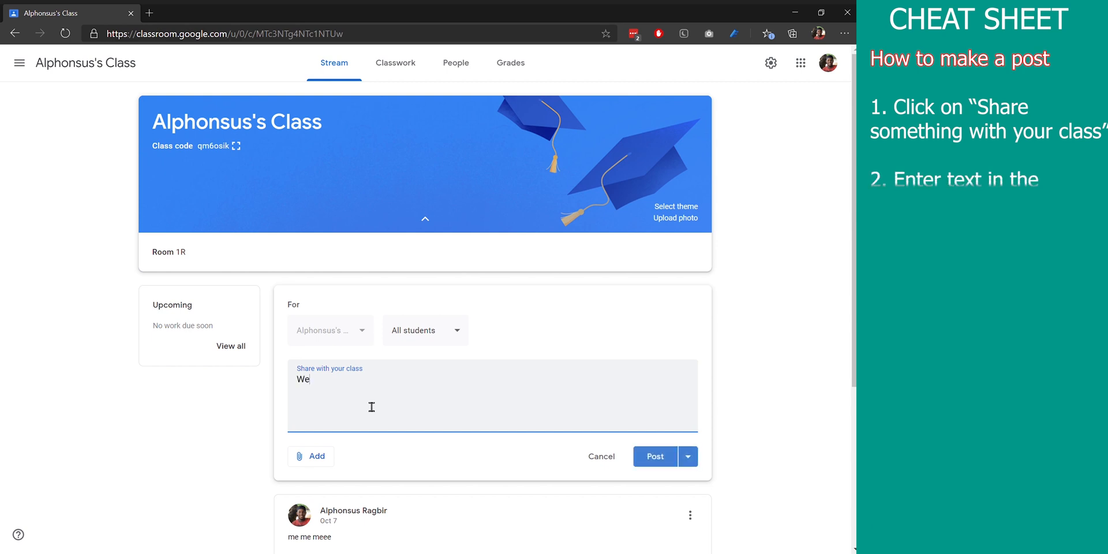
{"action": "type", "text": "lcome to th"}
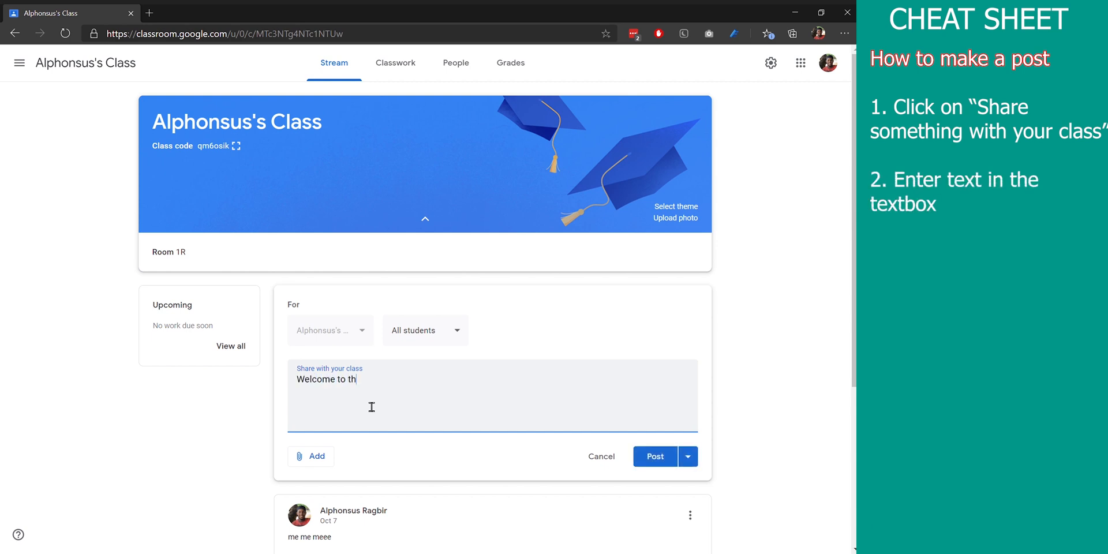
{"action": "type", "text": "e class!"}
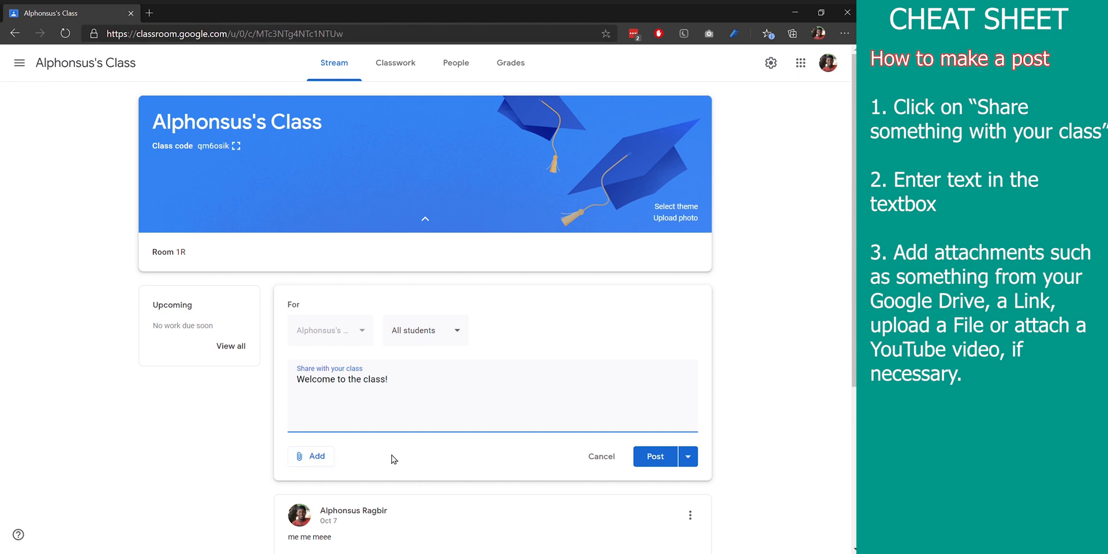
Look over the attachment sources and posting options, and publish the announcement to the class stream immediately
{"action": "left_click", "coordinate": [326, 464]}
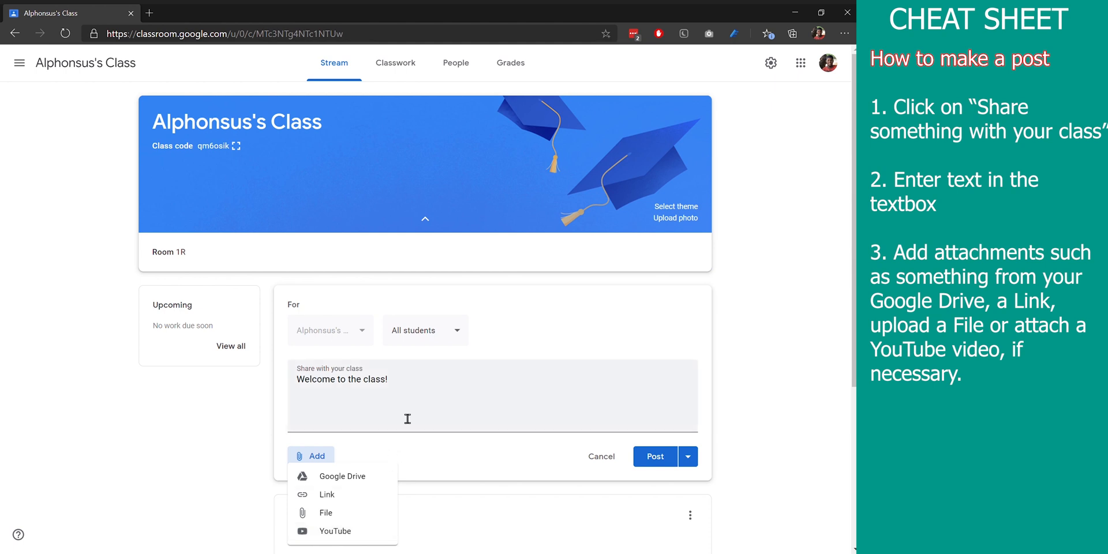
{"action": "left_click", "coordinate": [442, 396]}
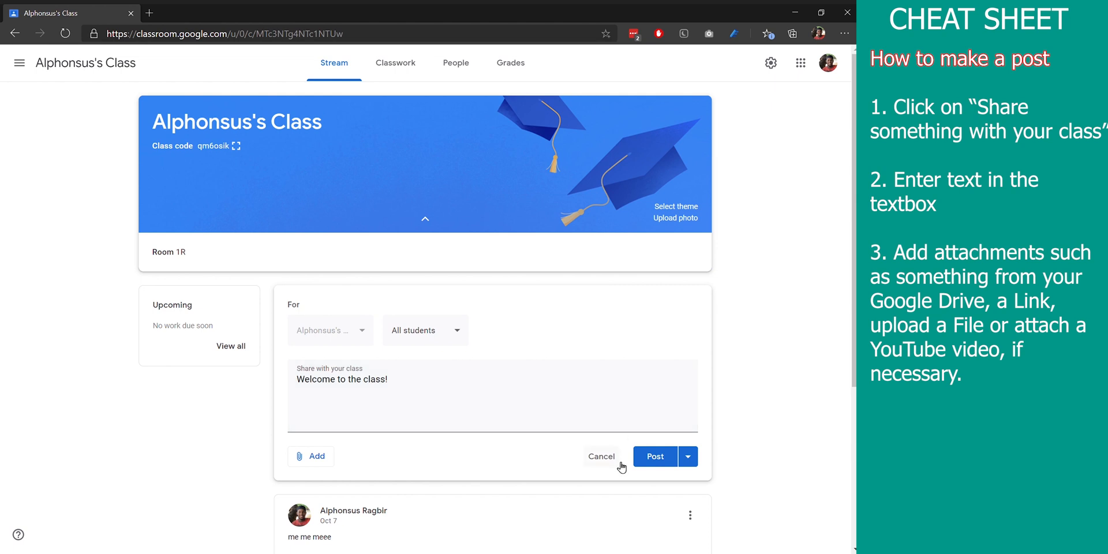
{"action": "left_click", "coordinate": [687, 456]}
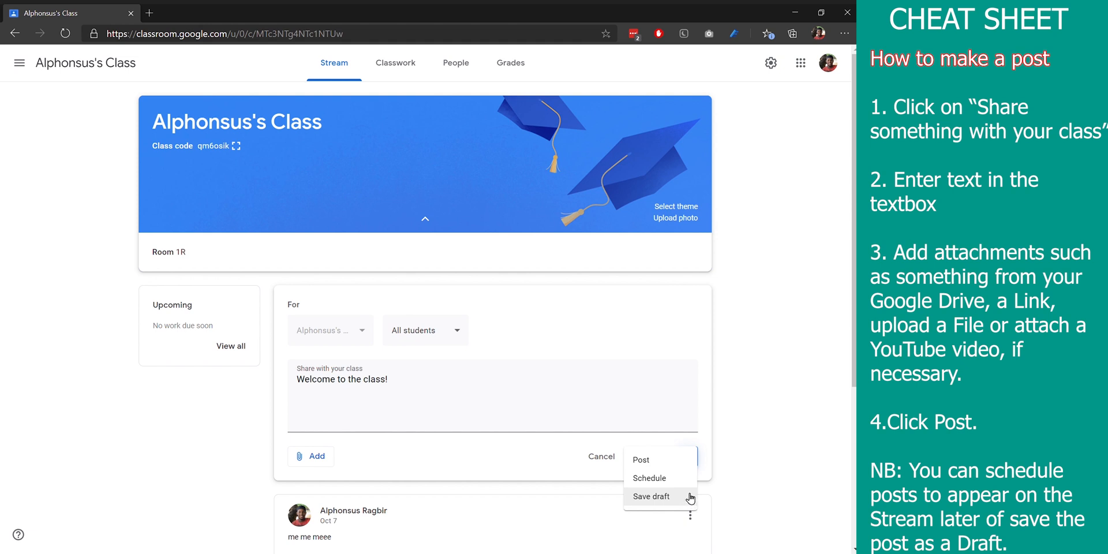
{"action": "left_click", "coordinate": [705, 441]}
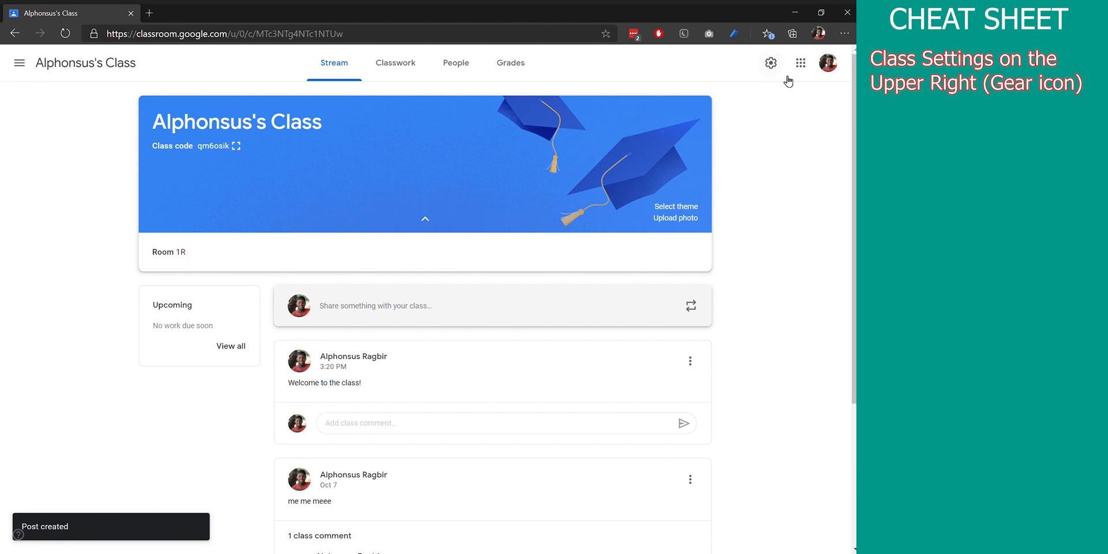
Open the class settings and view the options for managing invite codes in the General section
{"action": "left_click", "coordinate": [772, 63]}
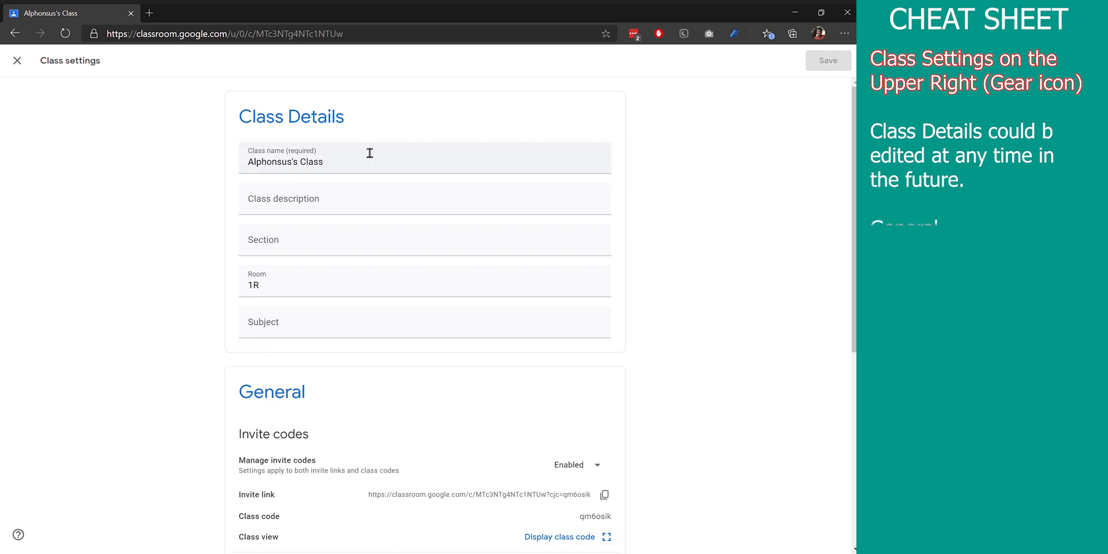
{"action": "scroll", "coordinate": [371, 153], "scroll_direction": "down", "scroll_amount": 1}
{"action": "scroll", "coordinate": [425, 312], "scroll_direction": "down", "scroll_amount": 2}
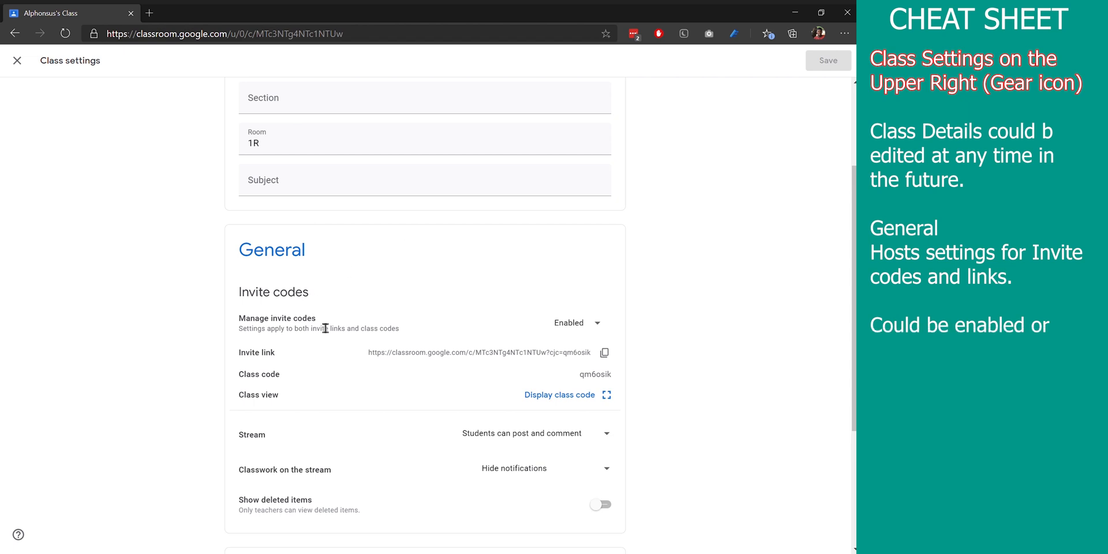
{"action": "left_click", "coordinate": [604, 329]}
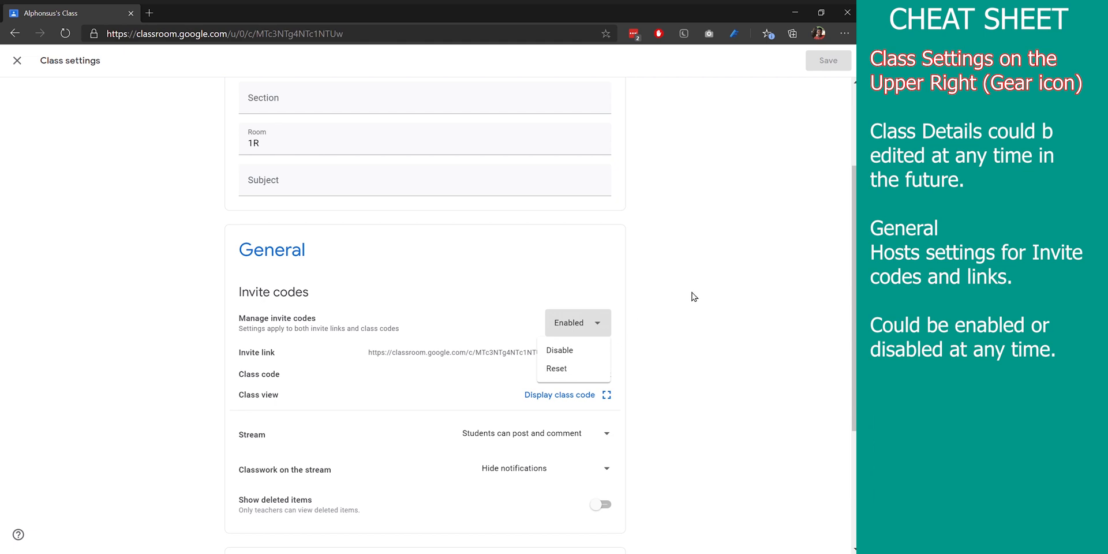
{"action": "left_click", "coordinate": [688, 328]}
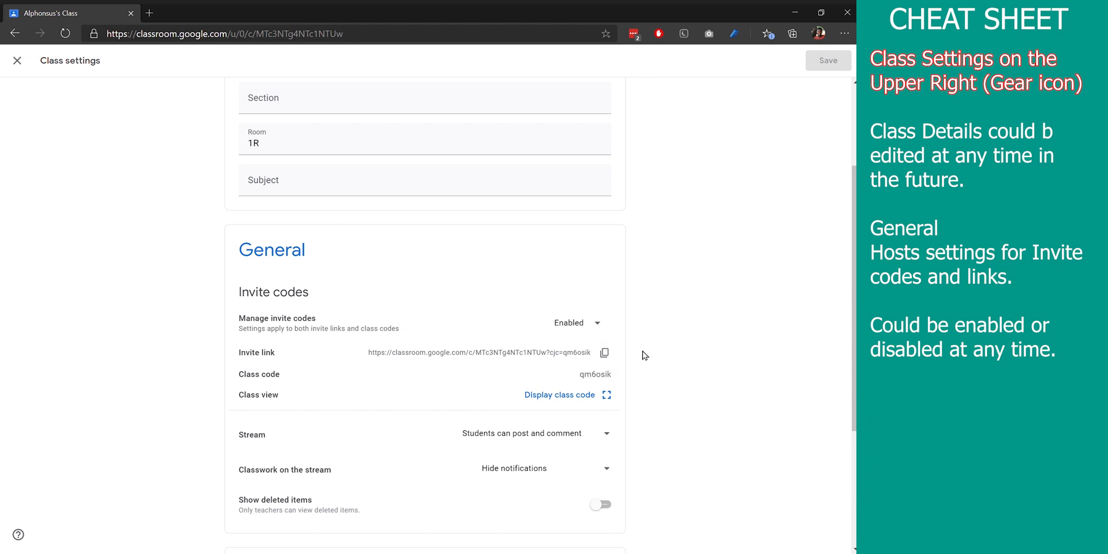
Copy the class invite link and view the class code in its enlarged display, closing it again
{"action": "left_click", "coordinate": [612, 352]}
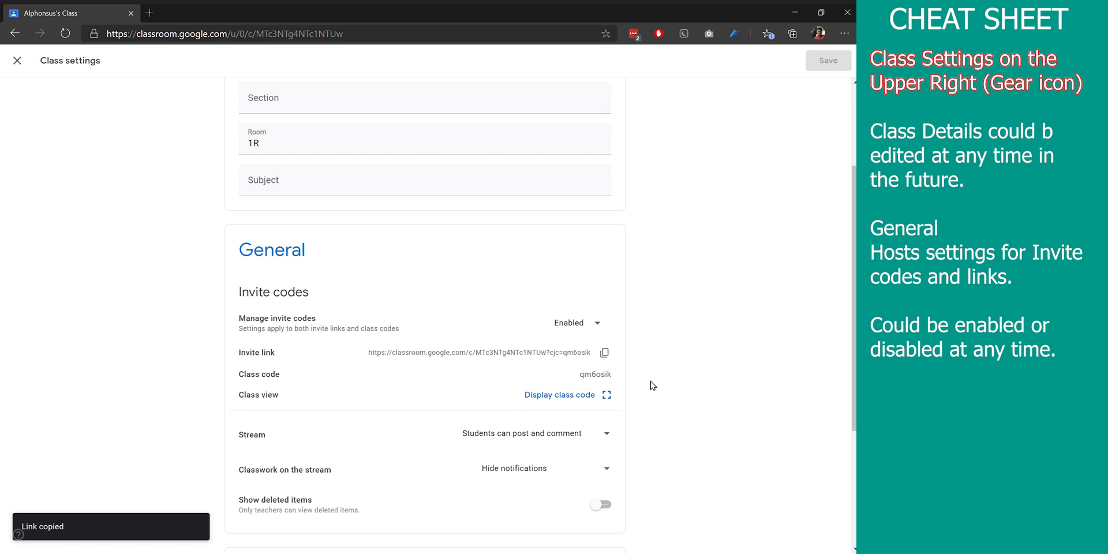
{"action": "left_click", "coordinate": [606, 398]}
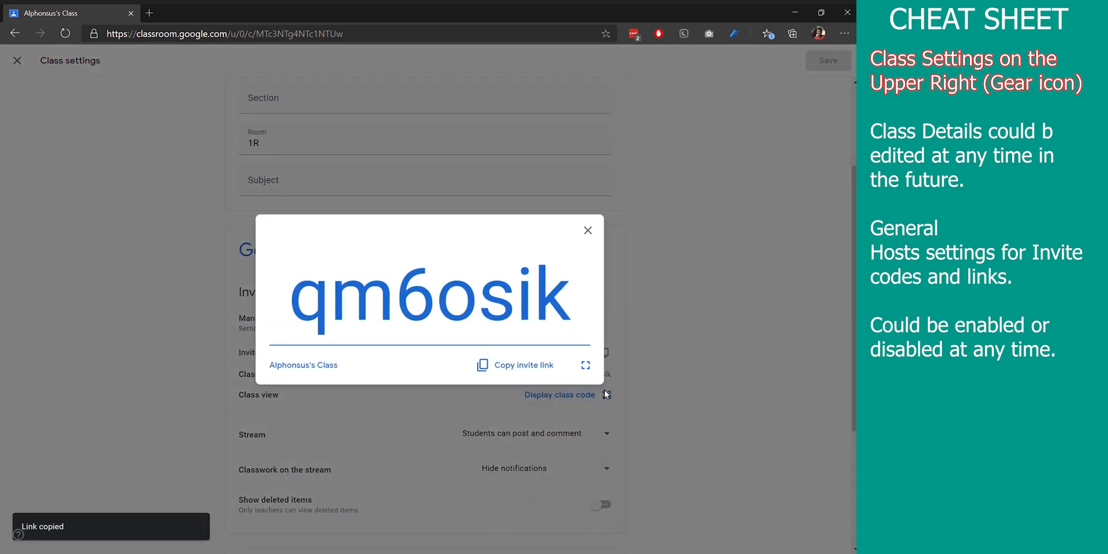
{"action": "left_click", "coordinate": [587, 230]}
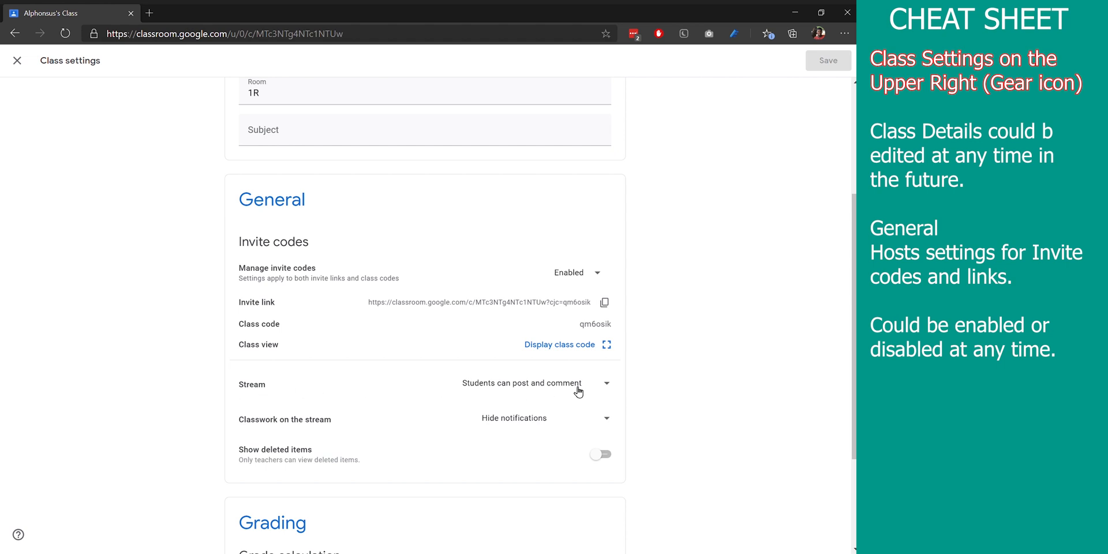
Set the stream permission to "Only teachers can post or comment" and classwork on the stream to "Hide notifications"
{"action": "left_click", "coordinate": [612, 391]}
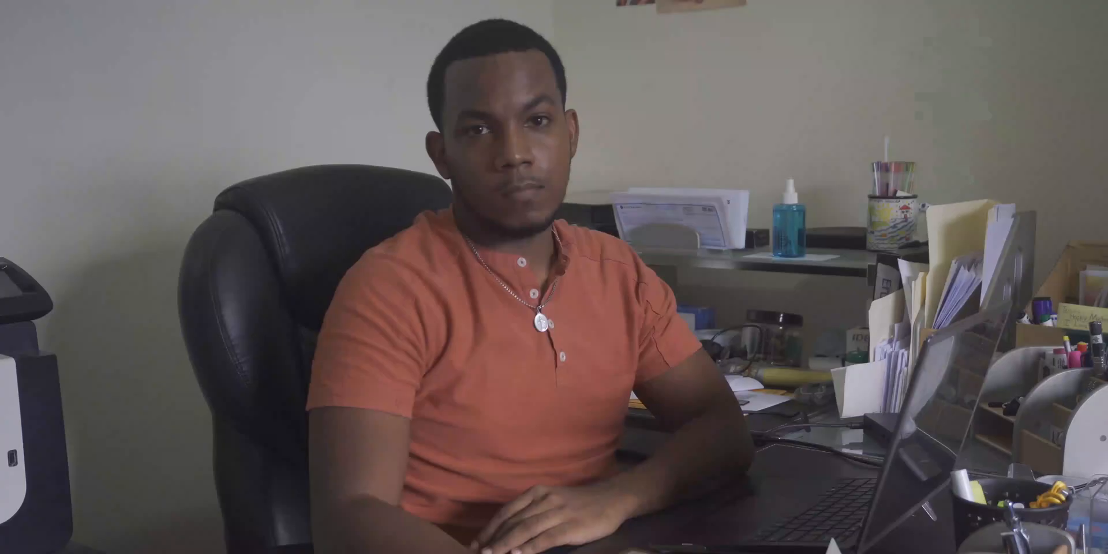
{"action": "left_click", "coordinate": [608, 443]}
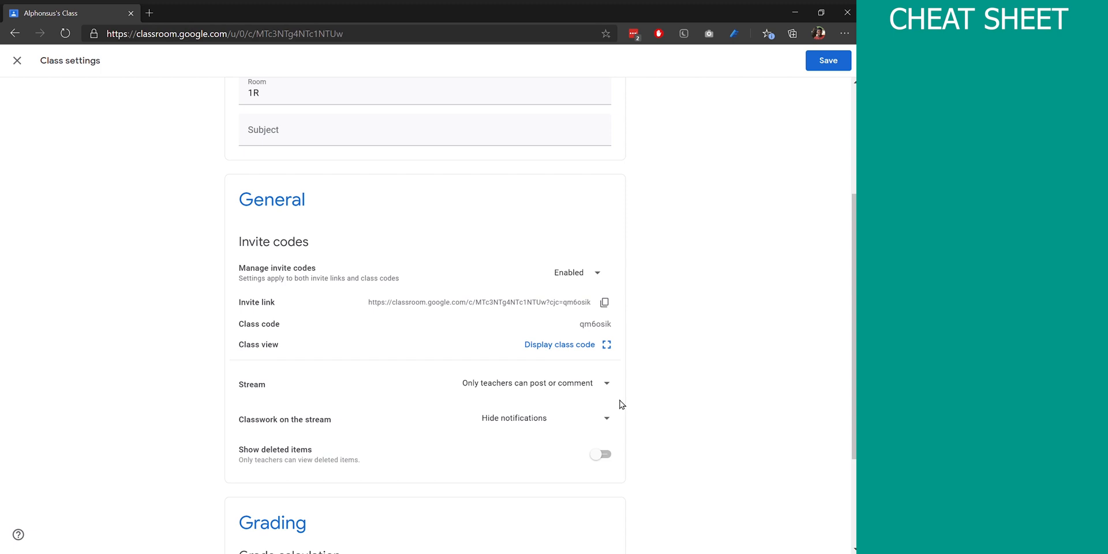
{"action": "left_click", "coordinate": [606, 417]}
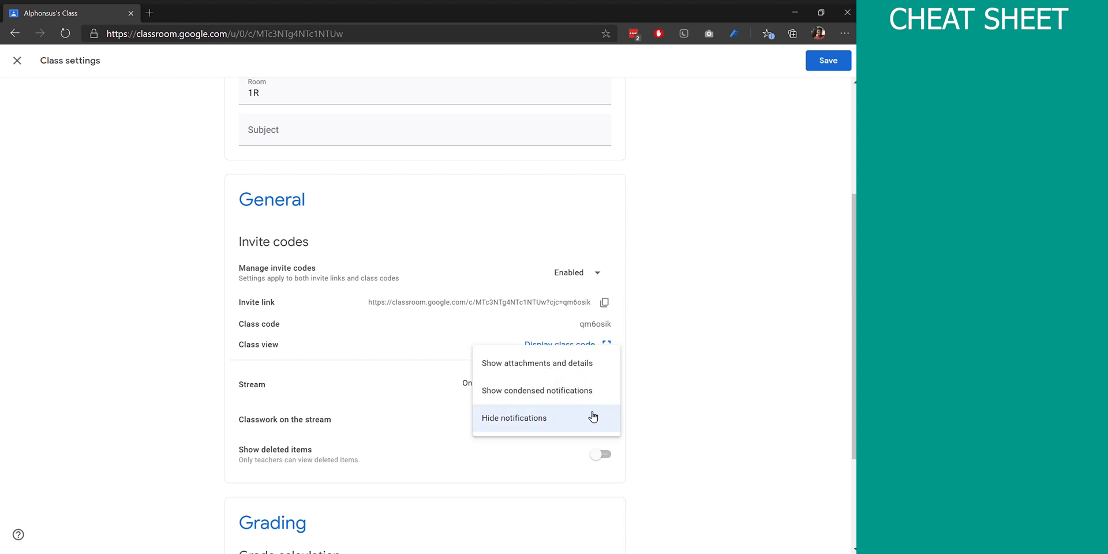
{"action": "left_click", "coordinate": [593, 416]}
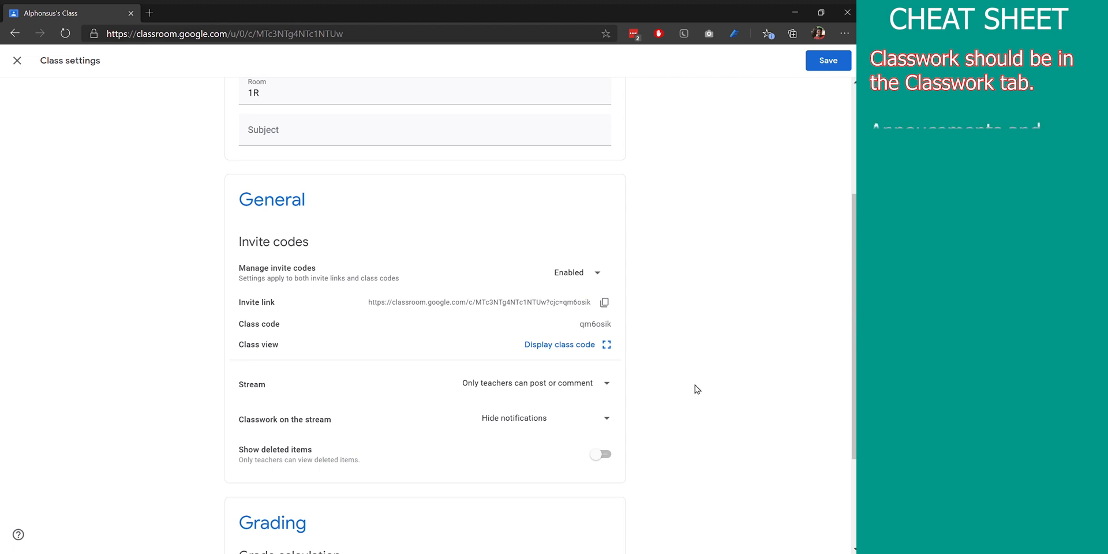
{"action": "left_click", "coordinate": [603, 422]}
{"action": "left_click", "coordinate": [573, 424]}
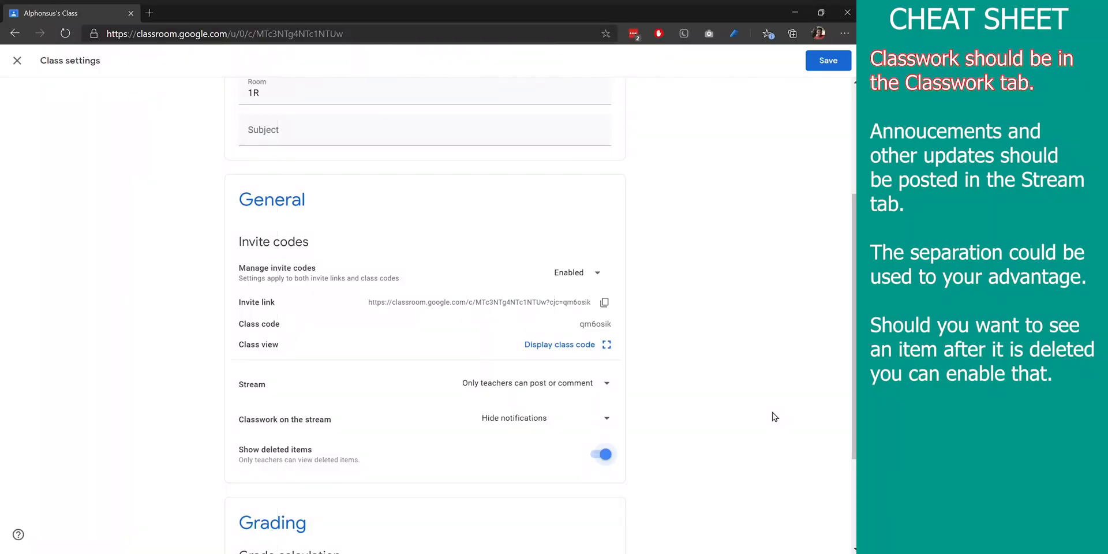
Turn off showing deleted items and save the class settings
{"action": "left_click", "coordinate": [604, 455]}
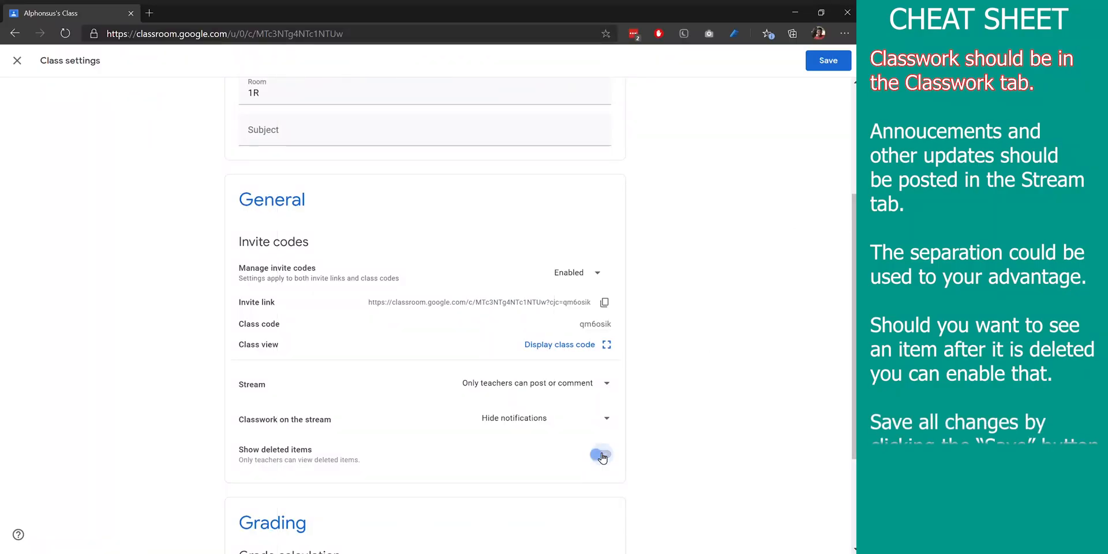
{"action": "left_click", "coordinate": [837, 61]}
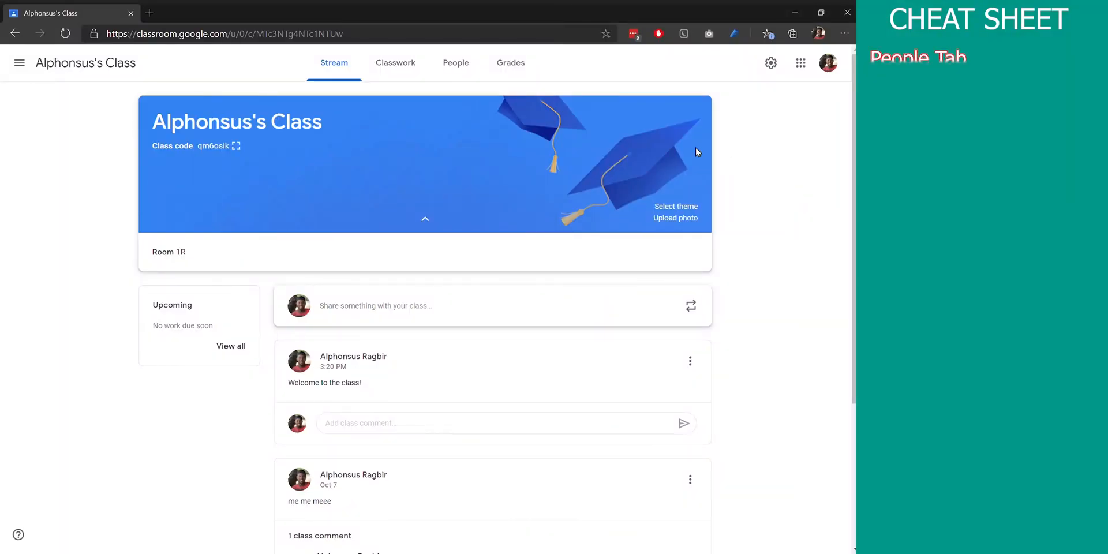
Invite a student to the class by searching for their name and selecting the suggested e-mail contact
{"action": "left_click", "coordinate": [467, 77]}
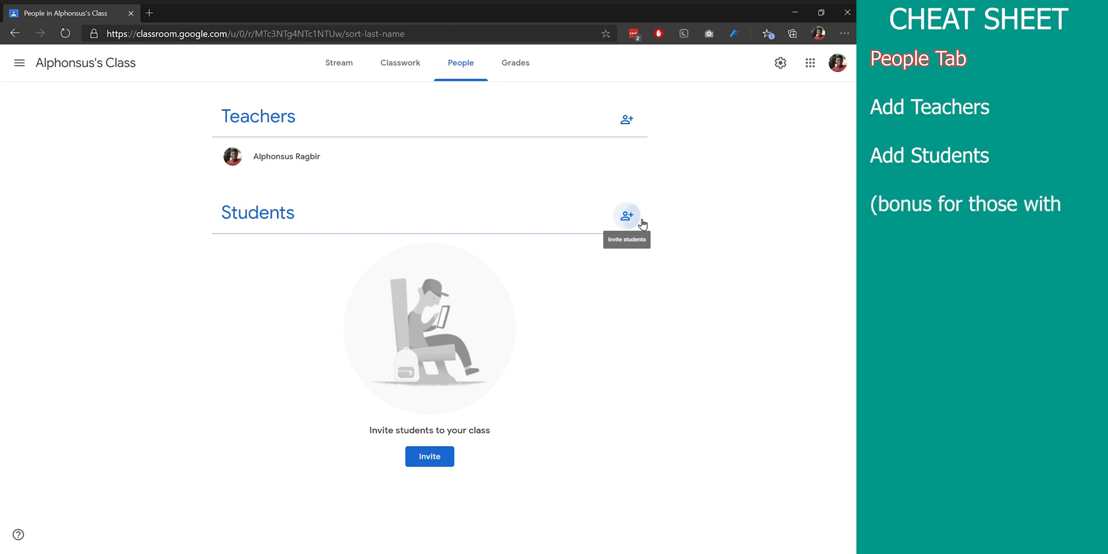
{"action": "left_click", "coordinate": [641, 222]}
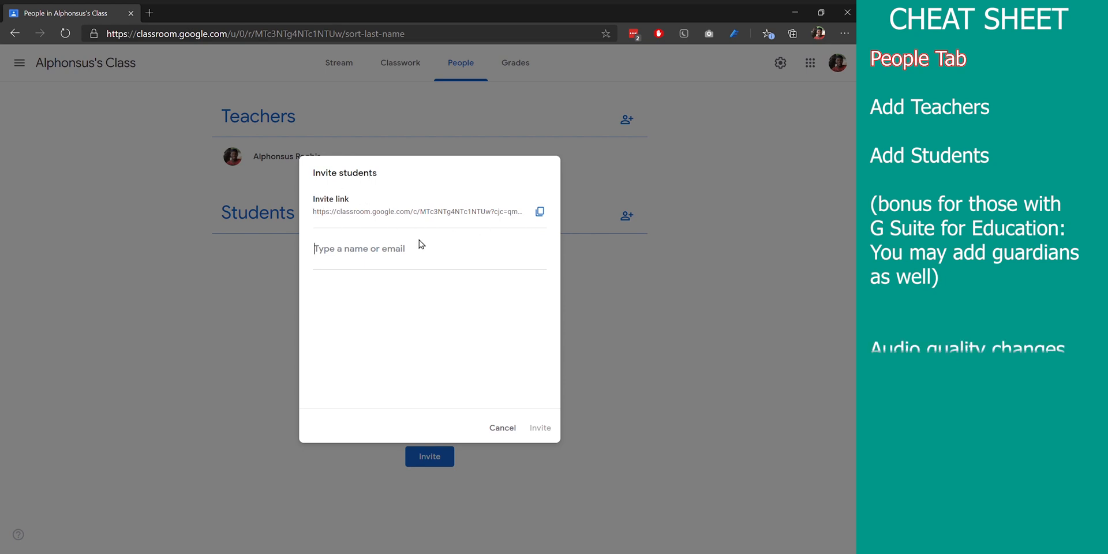
{"action": "type", "text": "alphonsus"}
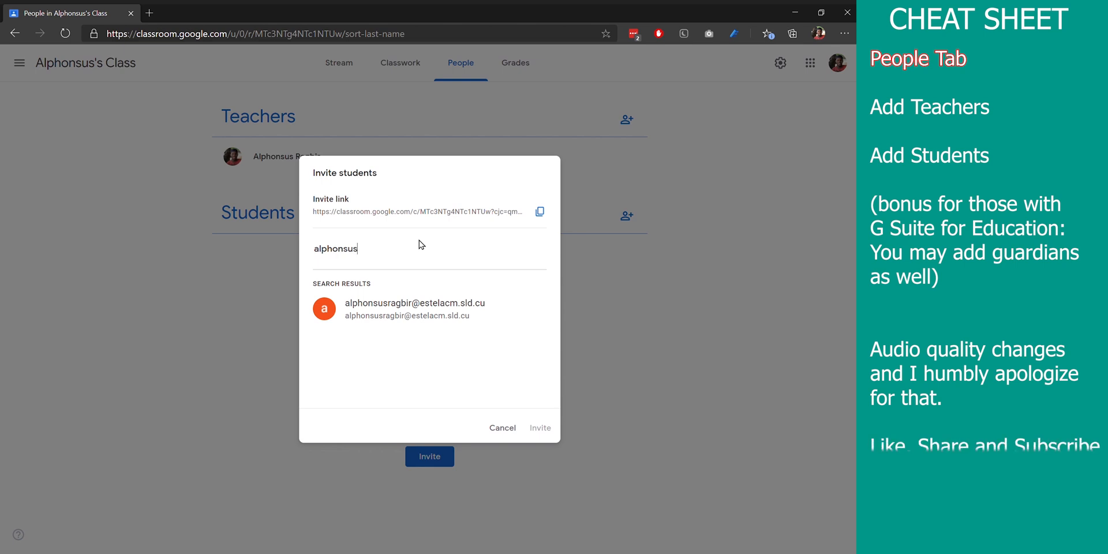
{"action": "left_click", "coordinate": [431, 312]}
{"action": "left_click", "coordinate": [540, 428]}
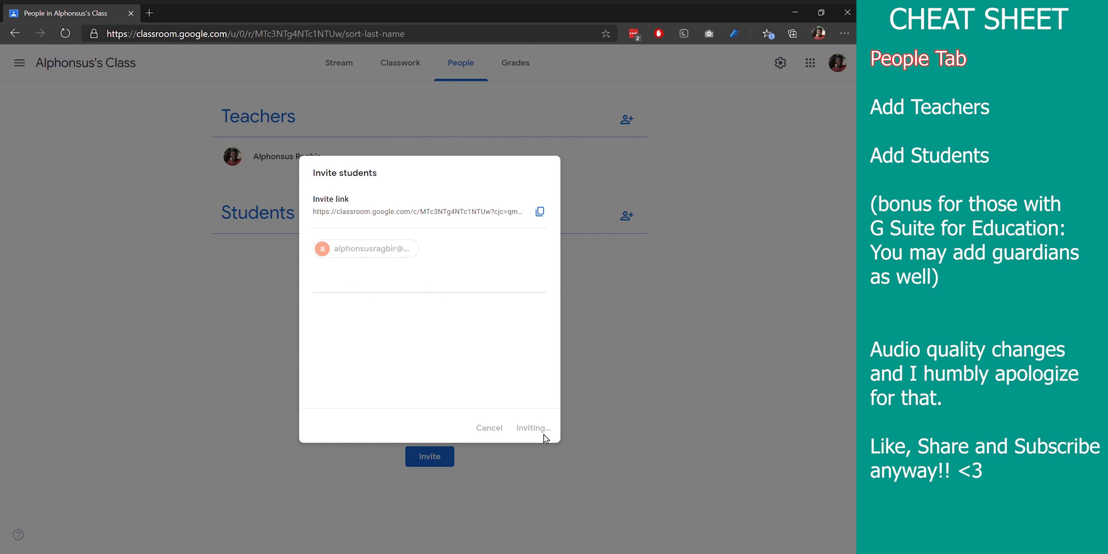